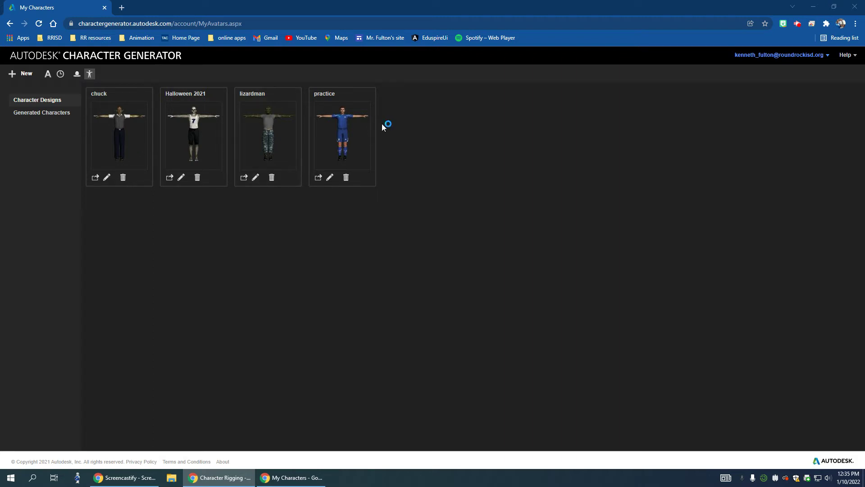
Create a new character from the Standard artistic style's Default Male and open it for customization
{"action": "left_click", "coordinate": [45, 113]}
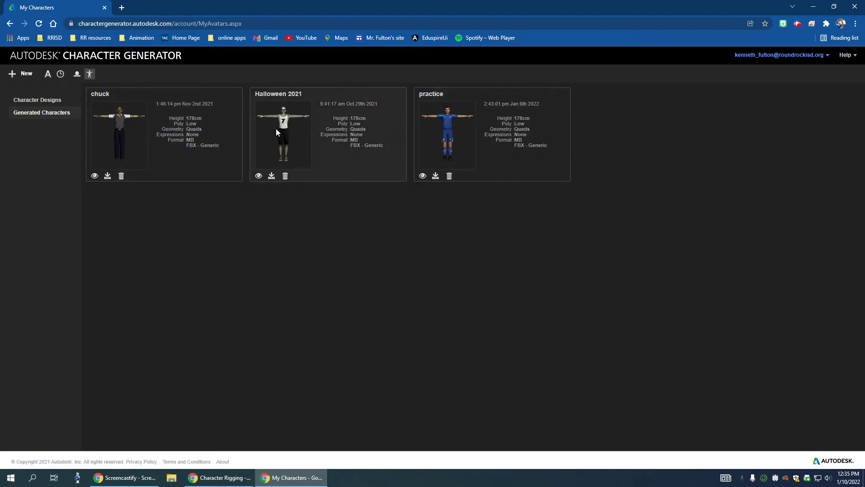
{"action": "left_click", "coordinate": [59, 101]}
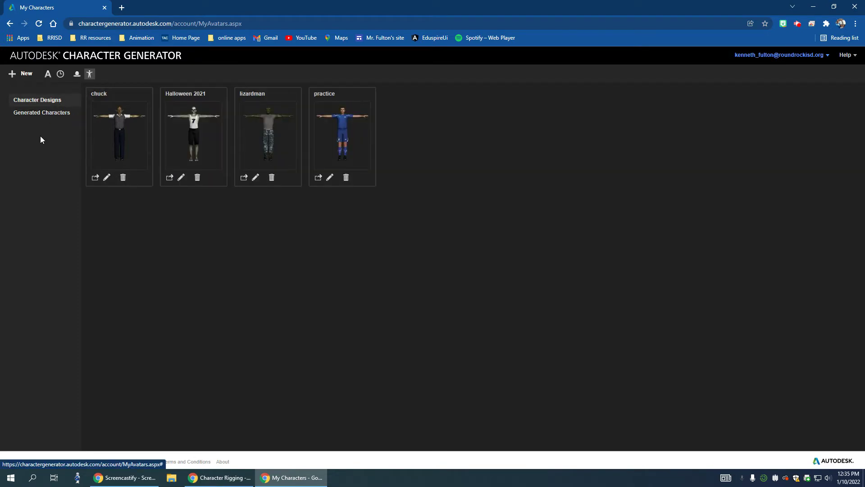
{"action": "left_click", "coordinate": [25, 75]}
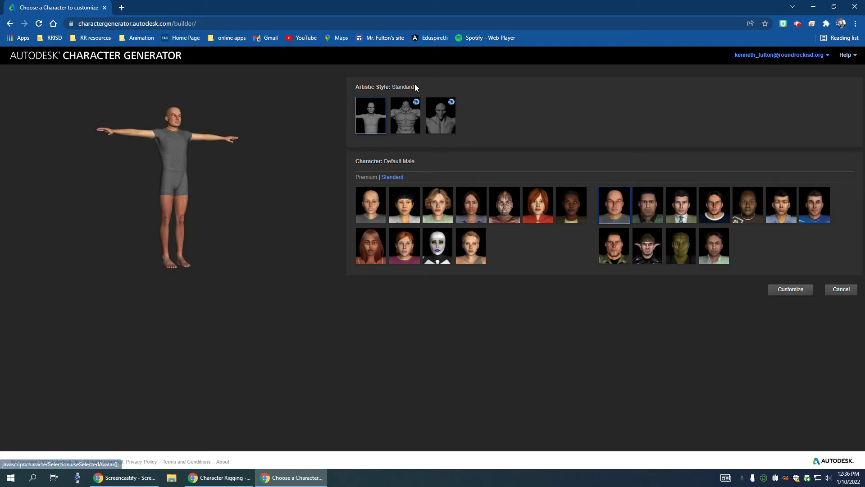
{"action": "mouse_move", "coordinate": [404, 106]}
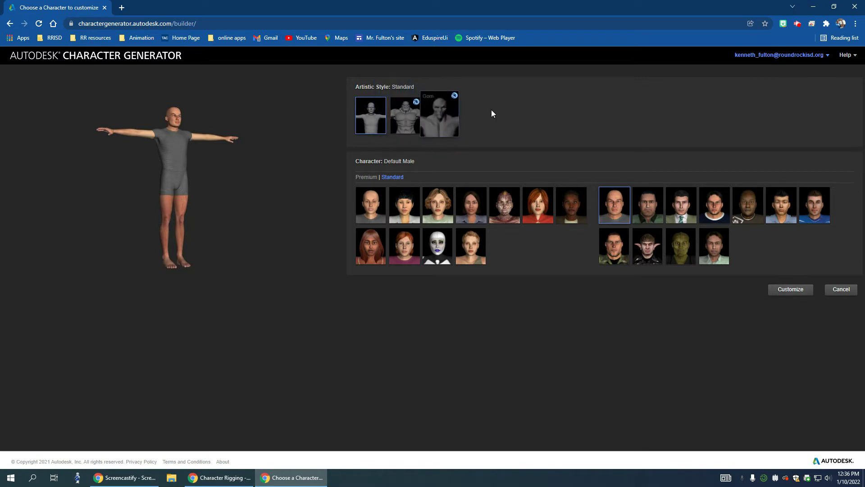
{"action": "mouse_move", "coordinate": [455, 104]}
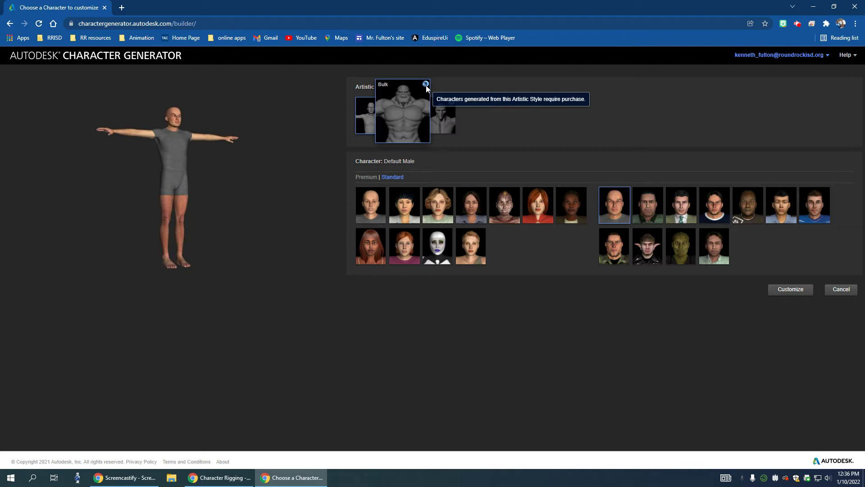
{"action": "mouse_move", "coordinate": [376, 117]}
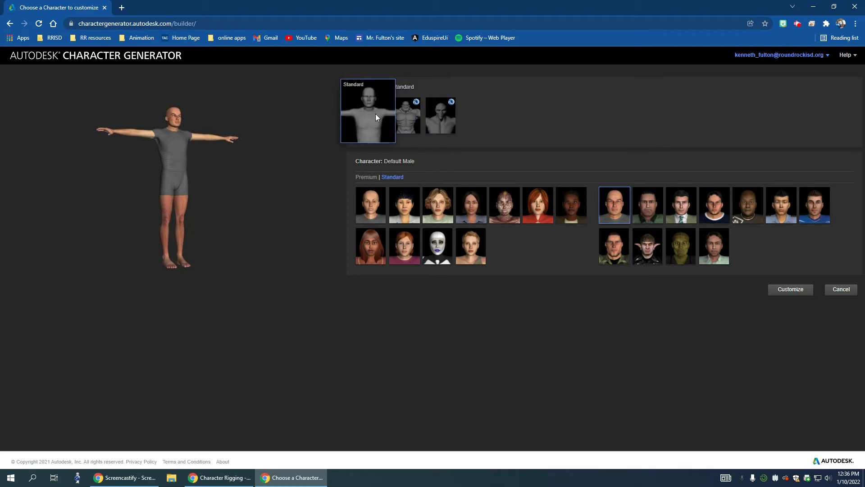
{"action": "left_click", "coordinate": [805, 292]}
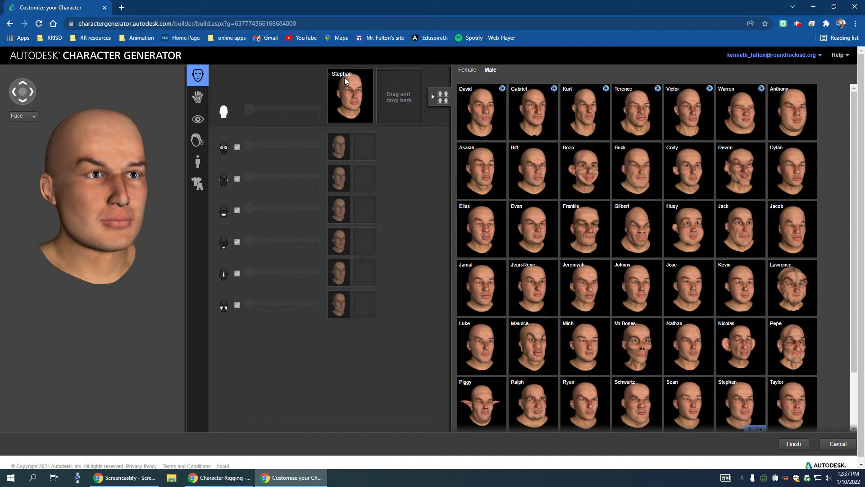
Add the Gilbert face as the second blend source and blend the whole head about halfway between Stephan and Gilbert
{"action": "mouse_move", "coordinate": [737, 403]}
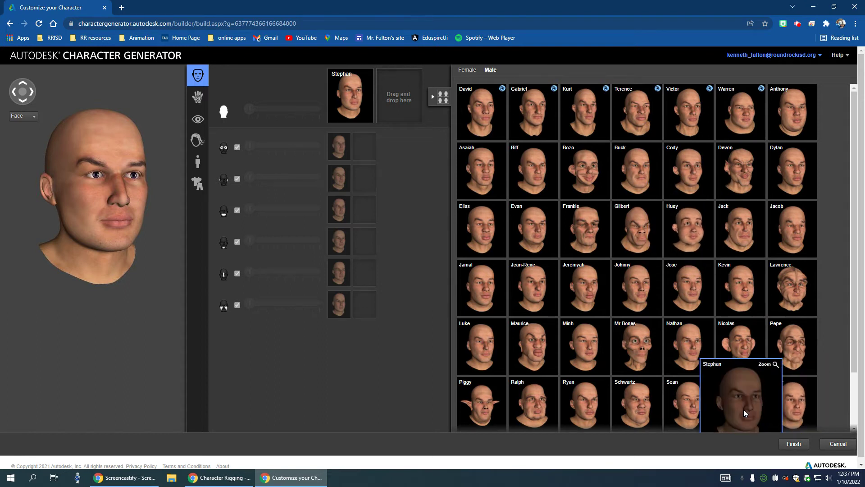
{"action": "scroll", "coordinate": [678, 331], "scroll_direction": "down", "scroll_amount": 3}
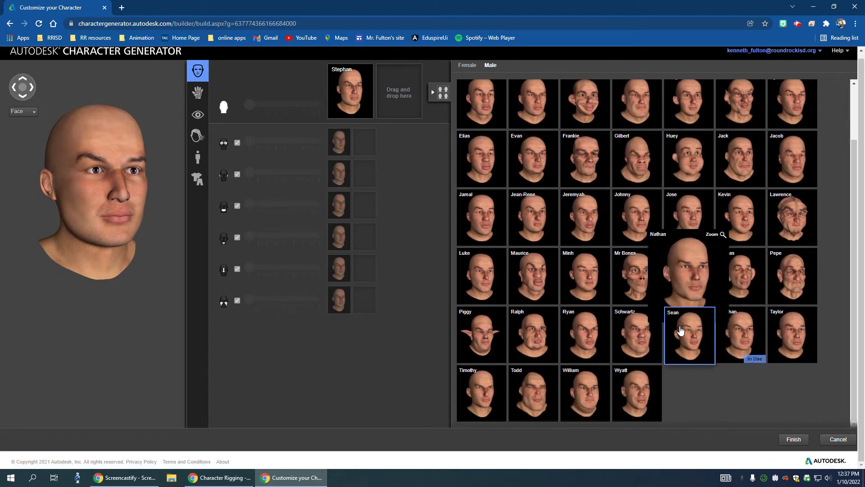
{"action": "mouse_move", "coordinate": [537, 341]}
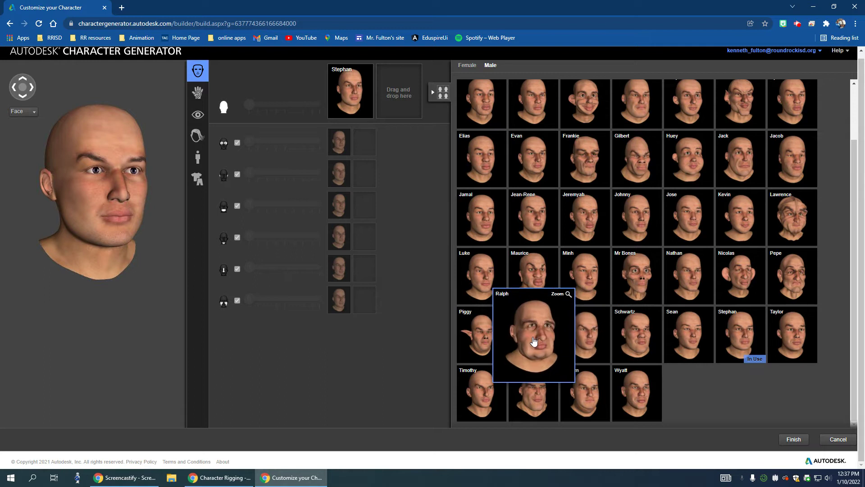
{"action": "scroll", "coordinate": [538, 341], "scroll_direction": "up", "scroll_amount": 2}
{"action": "mouse_move", "coordinate": [644, 228]}
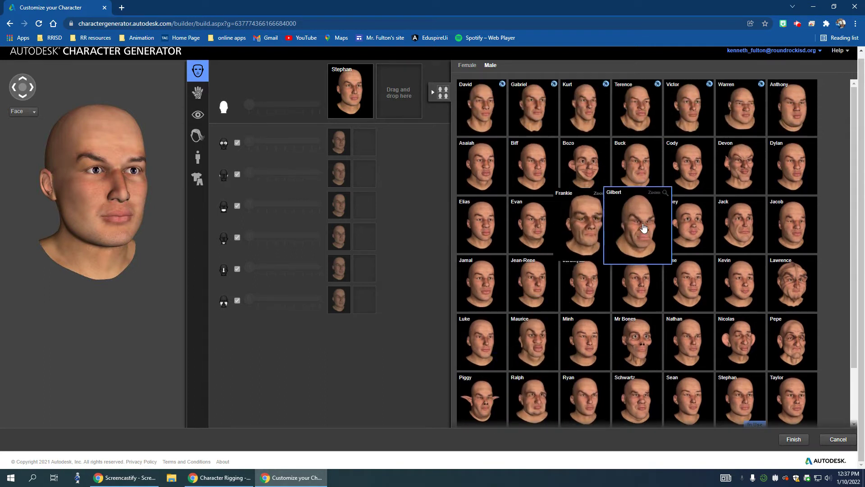
{"action": "left_click_drag", "start_coordinate": [641, 227], "coordinate": [399, 91]}
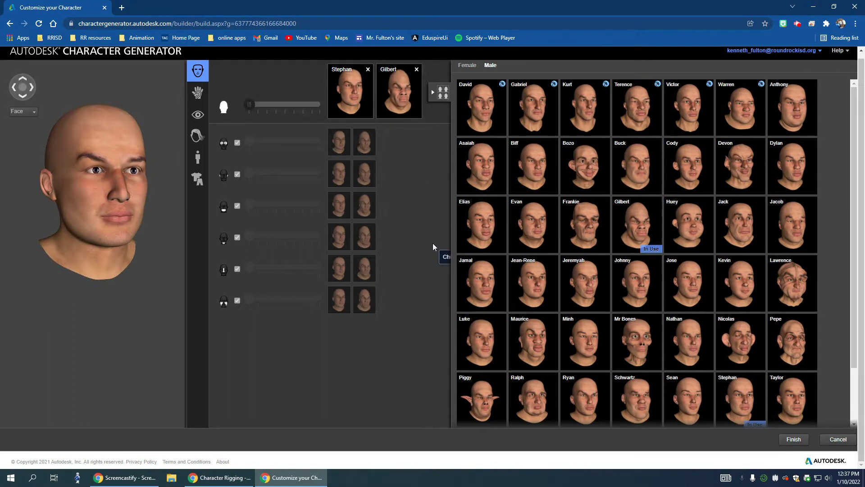
{"action": "left_click_drag", "start_coordinate": [257, 106], "coordinate": [289, 112]}
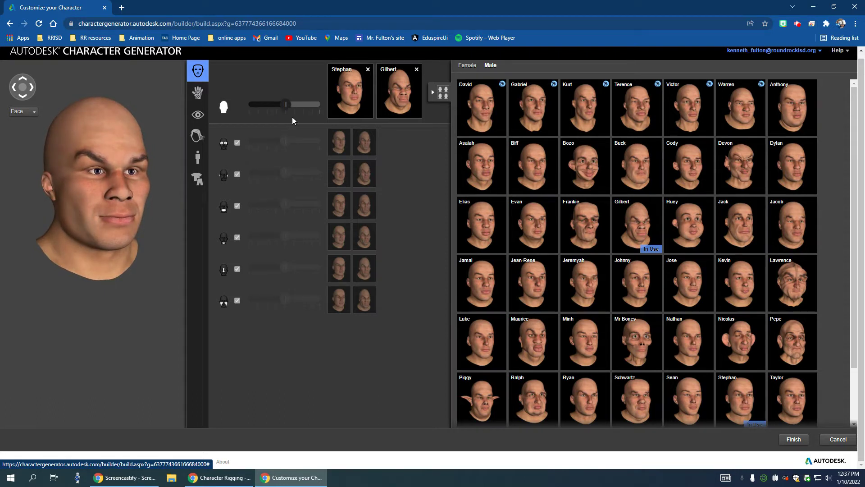
Unlink the eyes and blend them mostly toward Gilbert, and set the feature between eyes and mouth fully to Stephan
{"action": "left_click", "coordinate": [250, 145]}
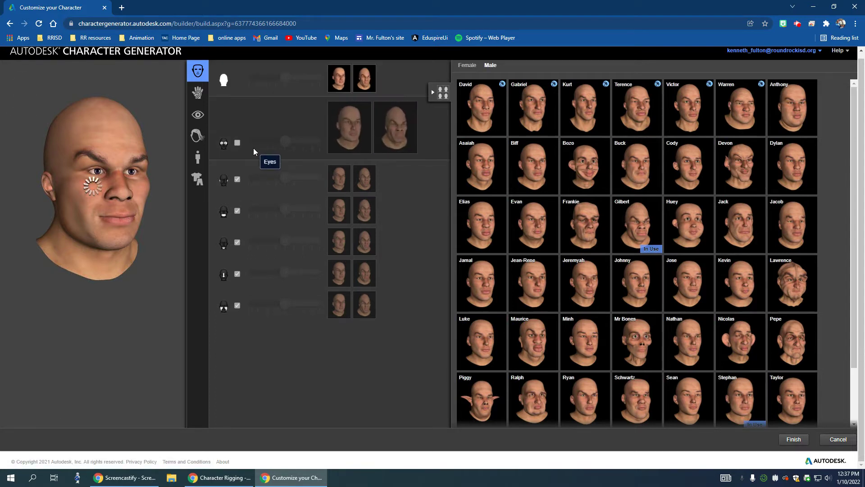
{"action": "left_click_drag", "start_coordinate": [286, 141], "coordinate": [315, 144]}
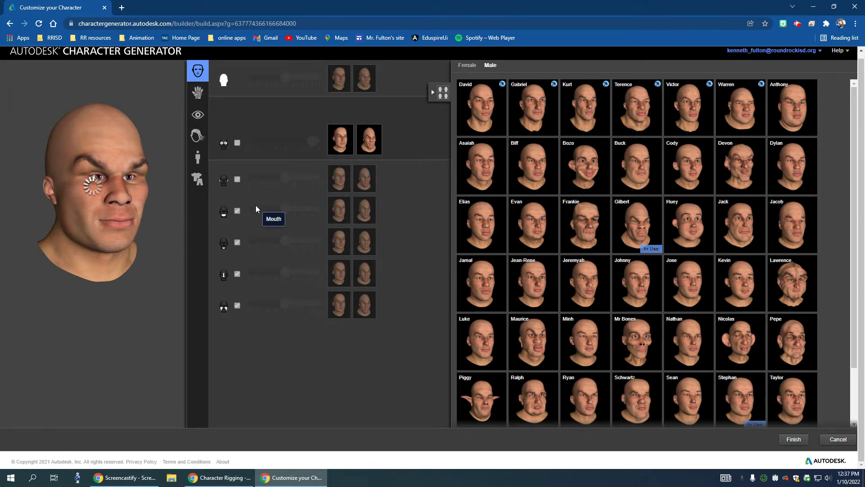
{"action": "mouse_move", "coordinate": [270, 198]}
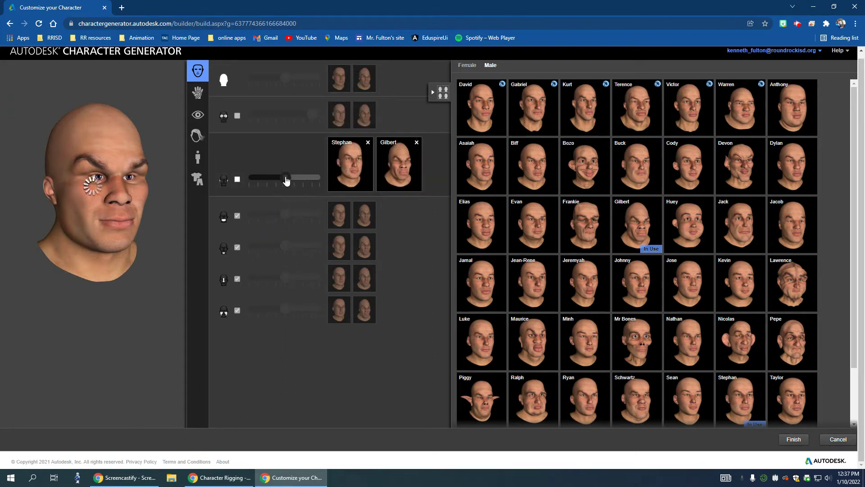
{"action": "left_click_drag", "start_coordinate": [286, 179], "coordinate": [251, 179]}
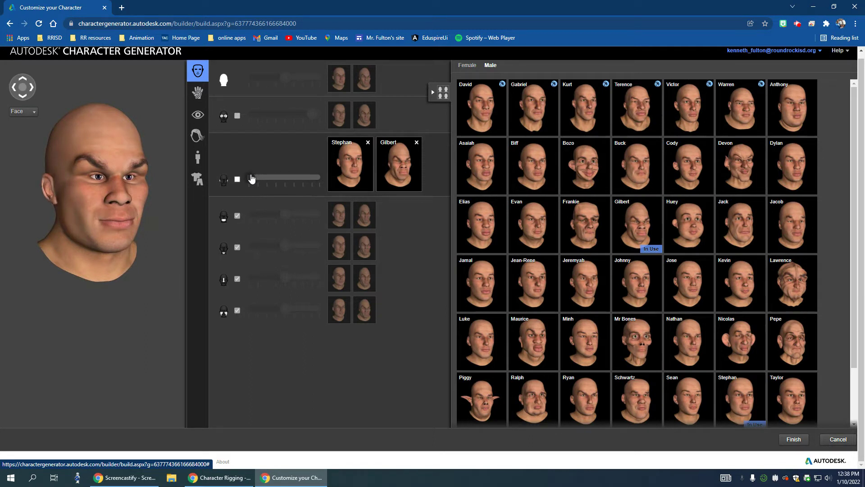
Blend the mouth about a quarter toward Gilbert and the feature between mouth and nose about three quarters toward Gilbert
{"action": "left_click", "coordinate": [271, 230]}
{"action": "mouse_move", "coordinate": [285, 214]}
{"action": "left_mouse_down"}
{"action": "mouse_move", "coordinate": [315, 215]}
{"action": "mouse_move", "coordinate": [270, 214]}
{"action": "left_mouse_up"}
{"action": "left_click", "coordinate": [252, 247]}
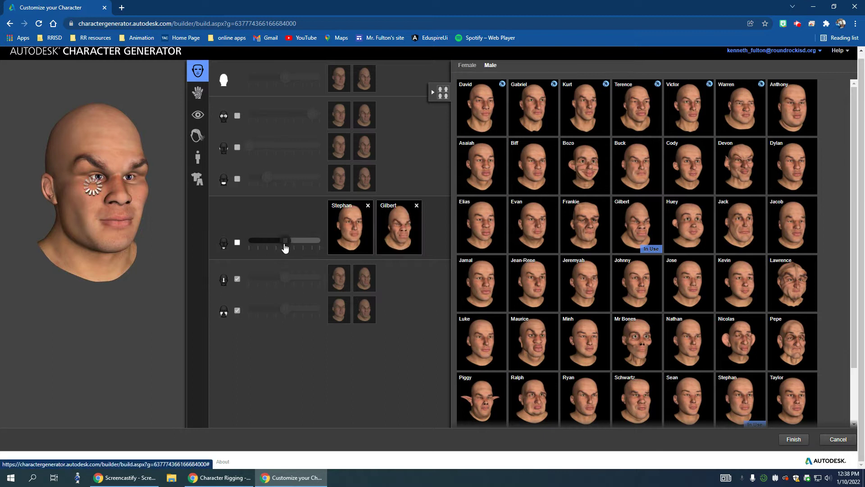
{"action": "left_click_drag", "start_coordinate": [286, 243], "coordinate": [307, 247]}
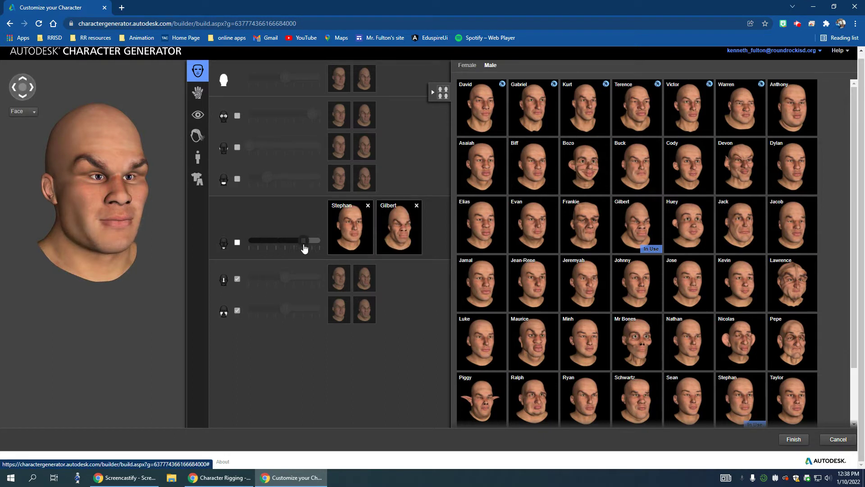
Blend the nose about a quarter toward Gilbert and the last facial feature about halfway between both faces
{"action": "left_click", "coordinate": [250, 280]}
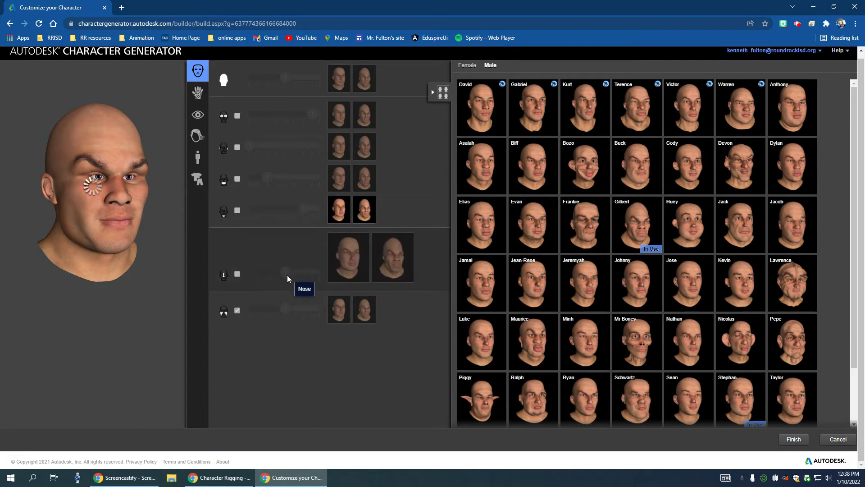
{"action": "mouse_move", "coordinate": [285, 277]}
{"action": "left_mouse_down"}
{"action": "mouse_move", "coordinate": [253, 272]}
{"action": "mouse_move", "coordinate": [311, 274]}
{"action": "mouse_move", "coordinate": [268, 275]}
{"action": "left_mouse_up"}
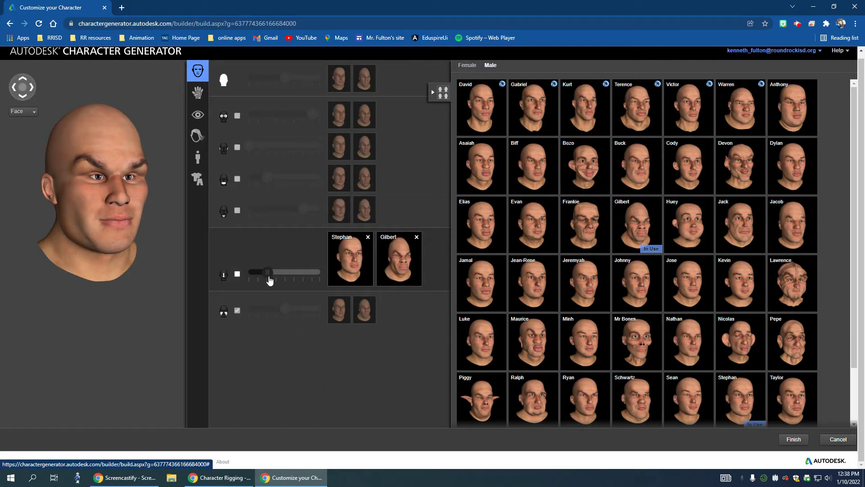
{"action": "left_click", "coordinate": [263, 311]}
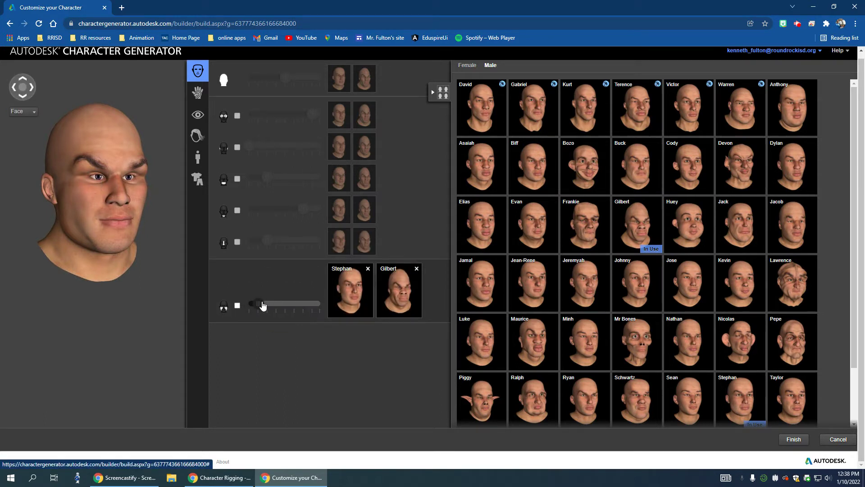
{"action": "left_click_drag", "start_coordinate": [263, 305], "coordinate": [290, 302]}
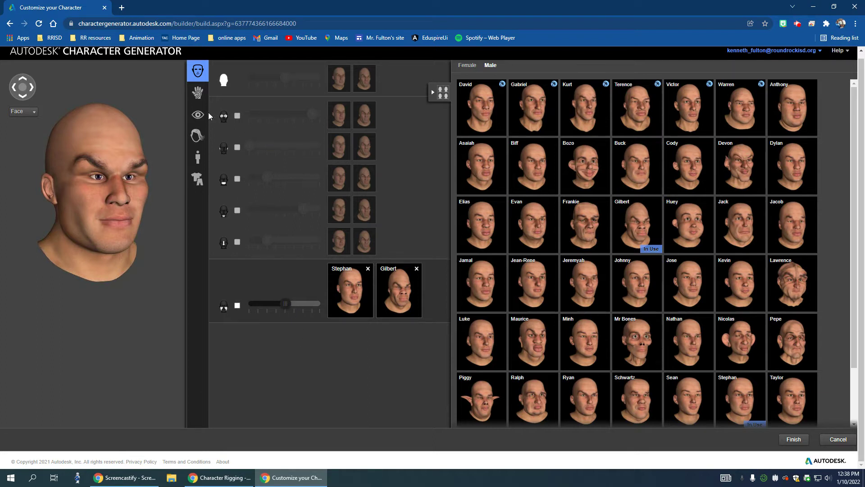
Apply the male skull-face skin and the silver-grey patterned eyes beside the solid black ones
{"action": "left_click", "coordinate": [199, 94]}
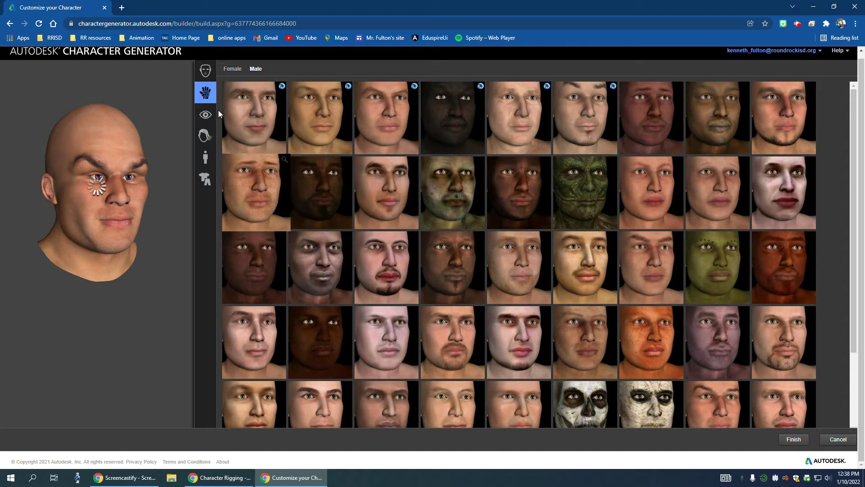
{"action": "mouse_move", "coordinate": [455, 208]}
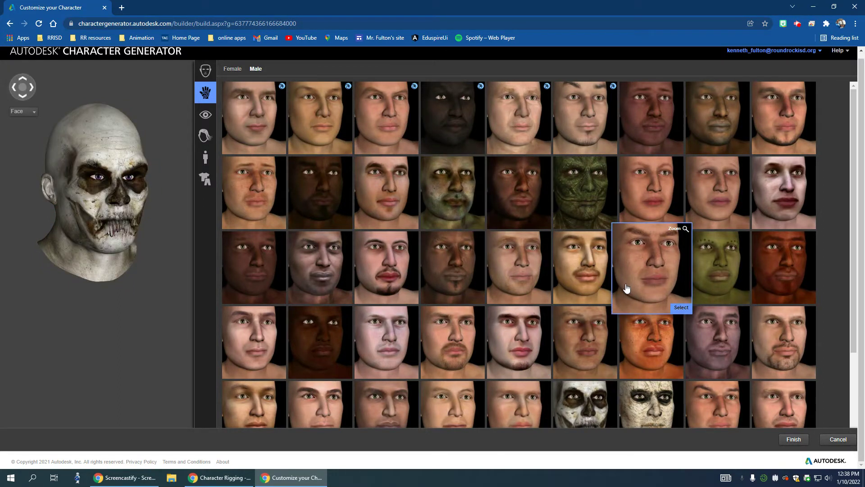
{"action": "left_click", "coordinate": [206, 115]}
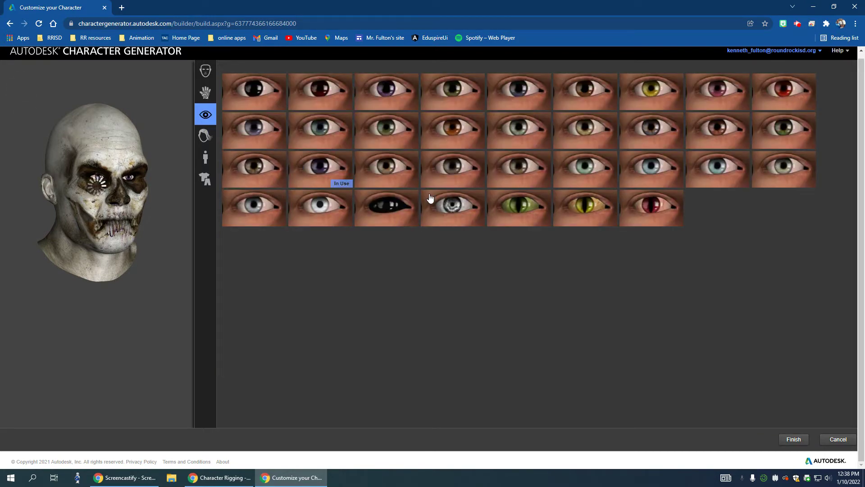
{"action": "left_click", "coordinate": [453, 216]}
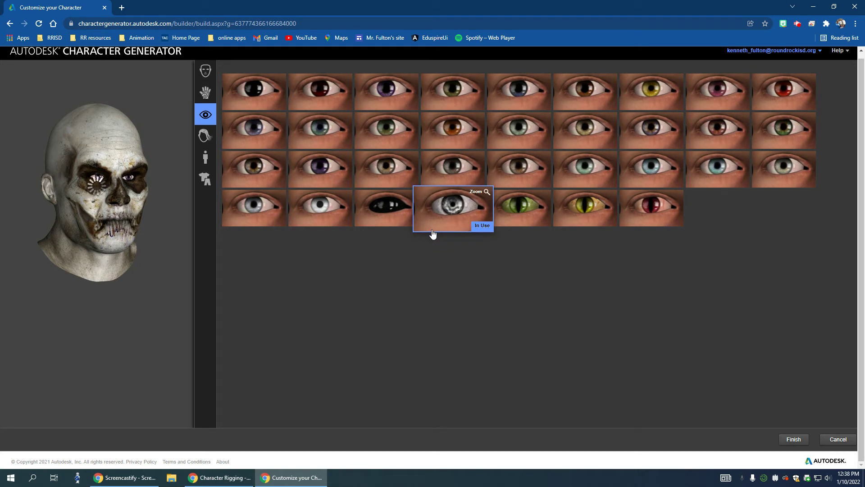
Give the character the male mohawk hairstyle in its pink variation, and look through the female hairstyles
{"action": "left_click", "coordinate": [205, 136]}
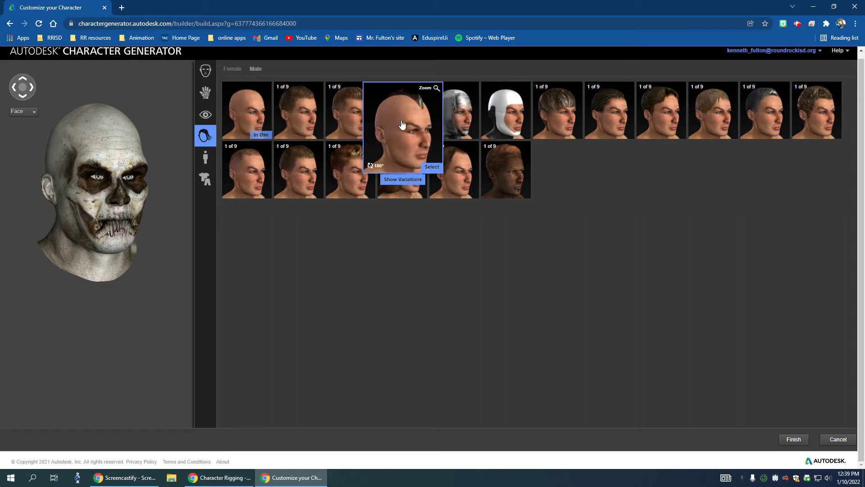
{"action": "left_click", "coordinate": [404, 180]}
{"action": "left_click", "coordinate": [466, 294]}
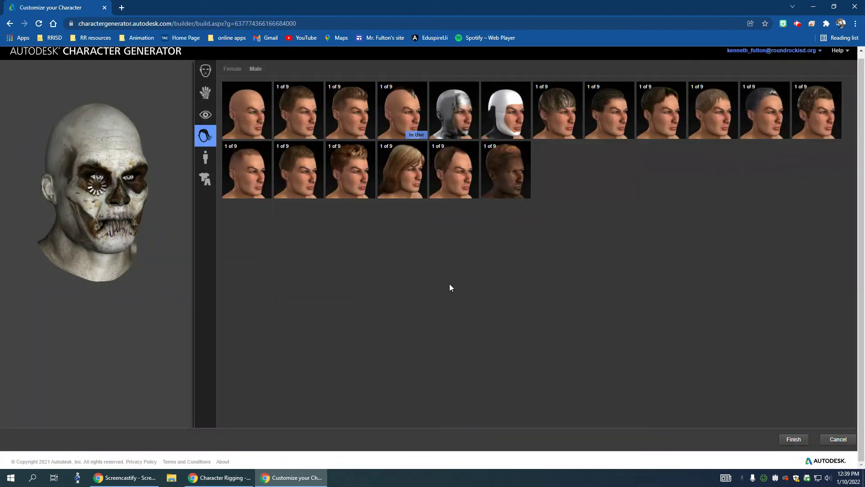
{"action": "mouse_move", "coordinate": [440, 132]}
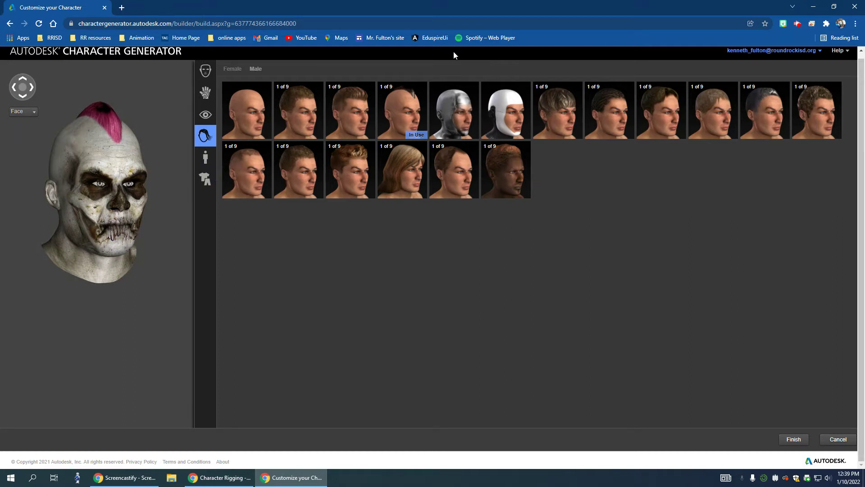
{"action": "mouse_move", "coordinate": [456, 111]}
{"action": "left_click", "coordinate": [233, 70]}
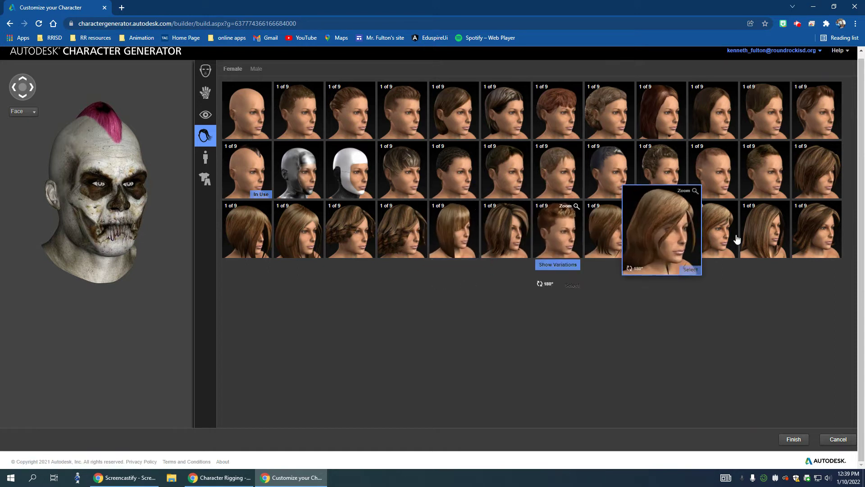
{"action": "left_click", "coordinate": [257, 70]}
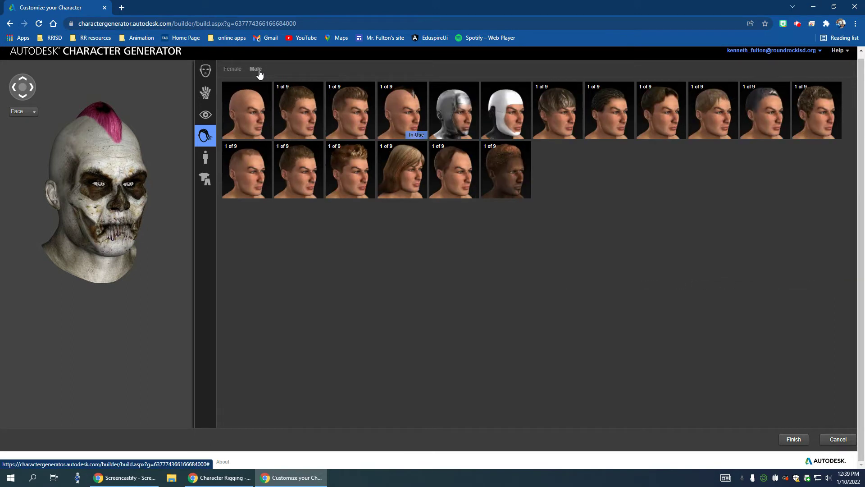
Add the Biff body as the second blend source beside Stephan for the character's body shape
{"action": "left_click", "coordinate": [213, 161]}
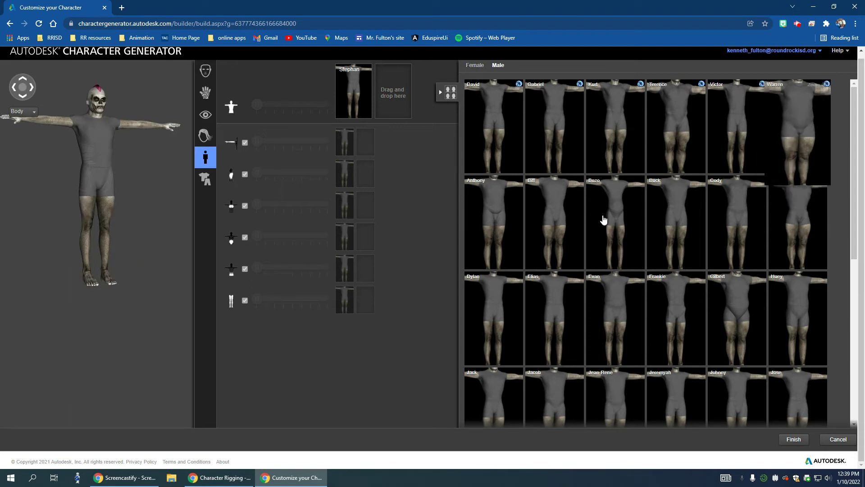
{"action": "mouse_move", "coordinate": [561, 229]}
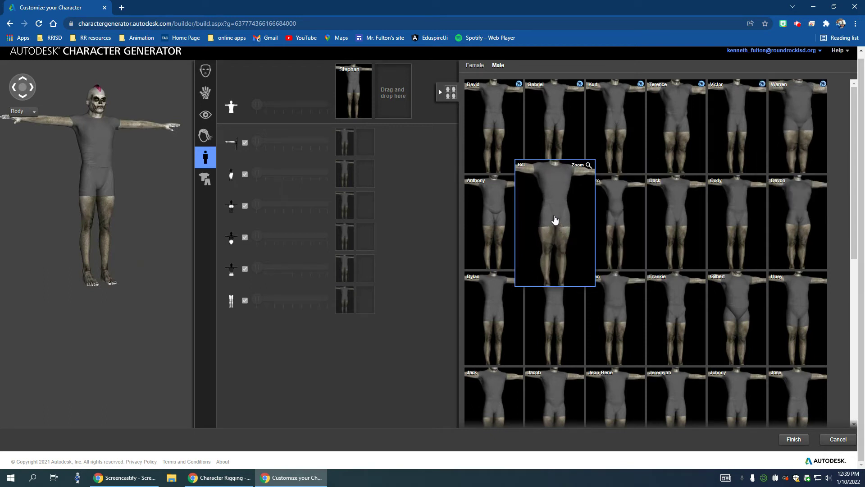
{"action": "left_click_drag", "start_coordinate": [554, 219], "coordinate": [395, 87]}
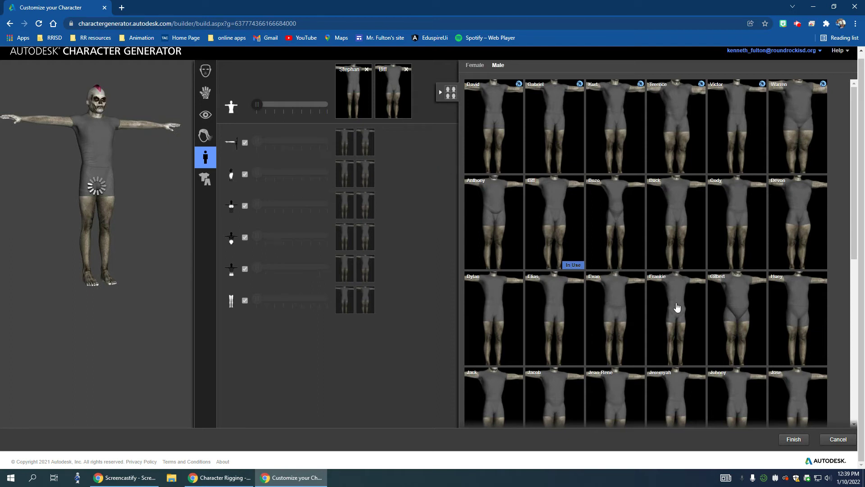
Blend the character's body about halfway between Stephan and Biff, and check the shape from other sides
{"action": "scroll", "coordinate": [690, 304], "scroll_direction": "down", "scroll_amount": 4}
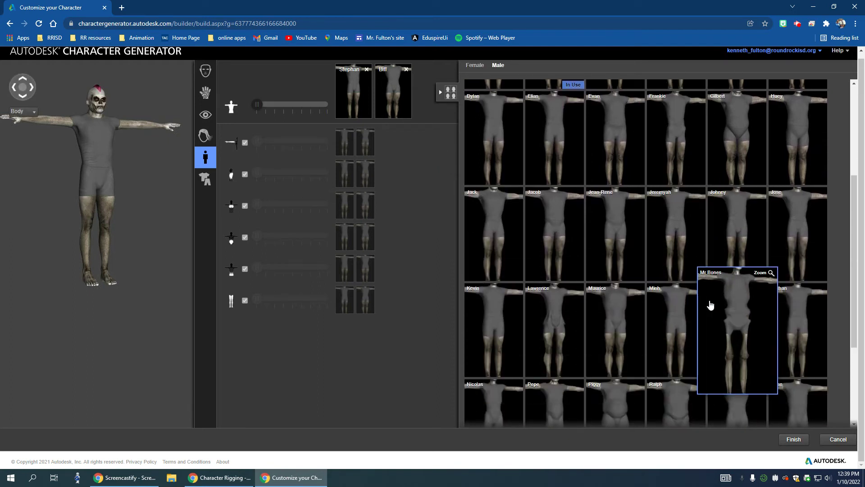
{"action": "scroll", "coordinate": [711, 315], "scroll_direction": "down", "scroll_amount": 3}
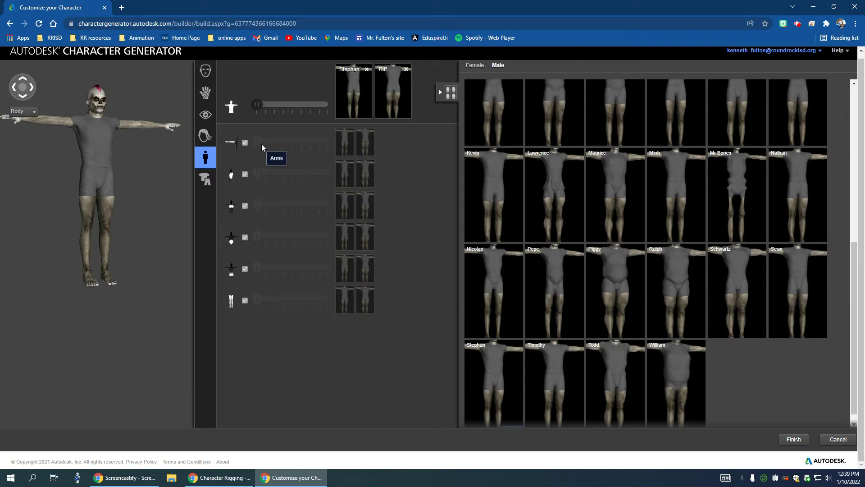
{"action": "left_click_drag", "start_coordinate": [257, 104], "coordinate": [299, 112]}
{"action": "left_click", "coordinate": [285, 107]}
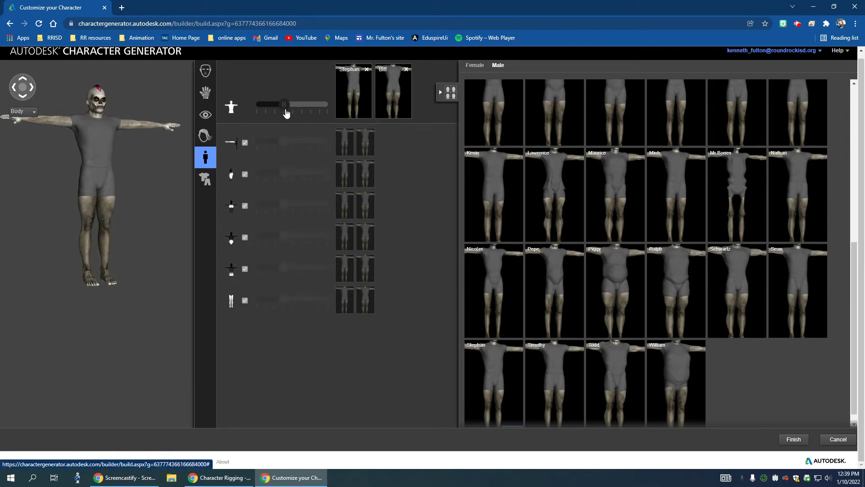
{"action": "left_click", "coordinate": [302, 108]}
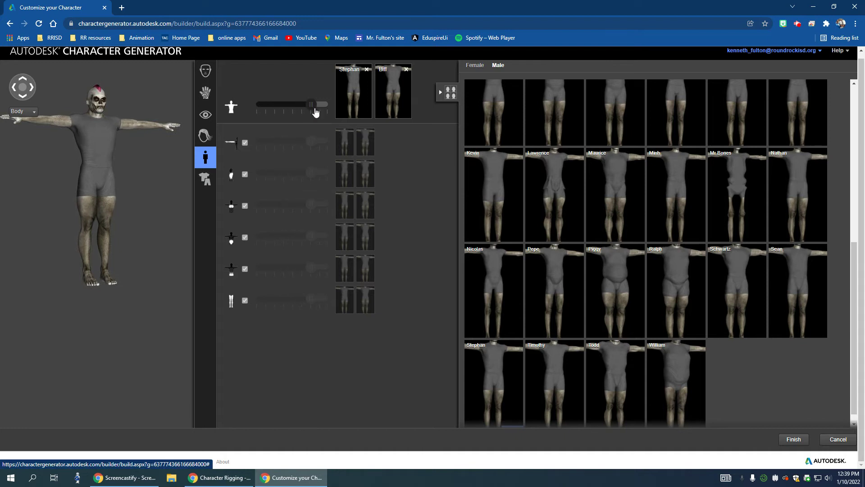
{"action": "left_click_drag", "start_coordinate": [304, 111], "coordinate": [296, 112]}
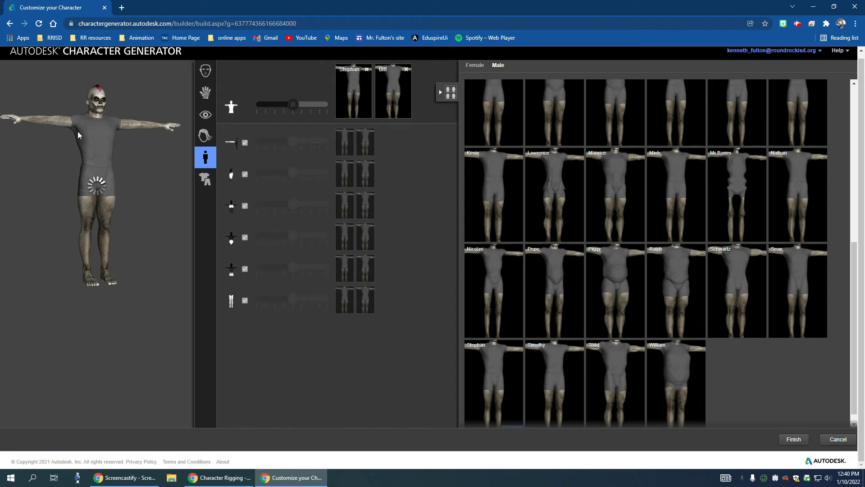
{"action": "left_click", "coordinate": [14, 83]}
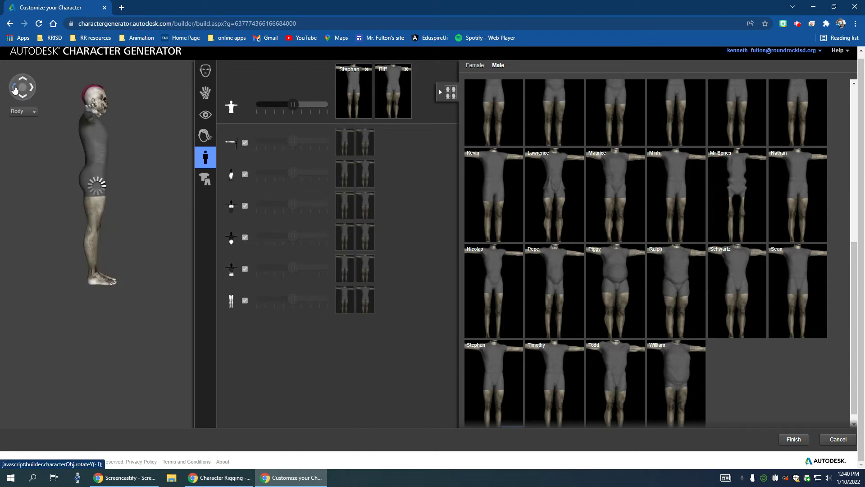
{"action": "left_click", "coordinate": [13, 84]}
{"action": "left_click", "coordinate": [15, 90]}
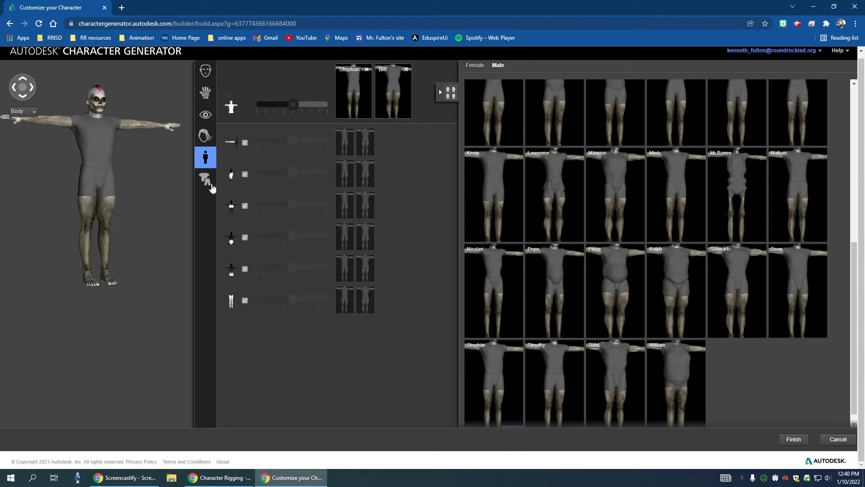
Dress the character in the male white sleeveless top with the number 7
{"action": "left_click", "coordinate": [210, 185]}
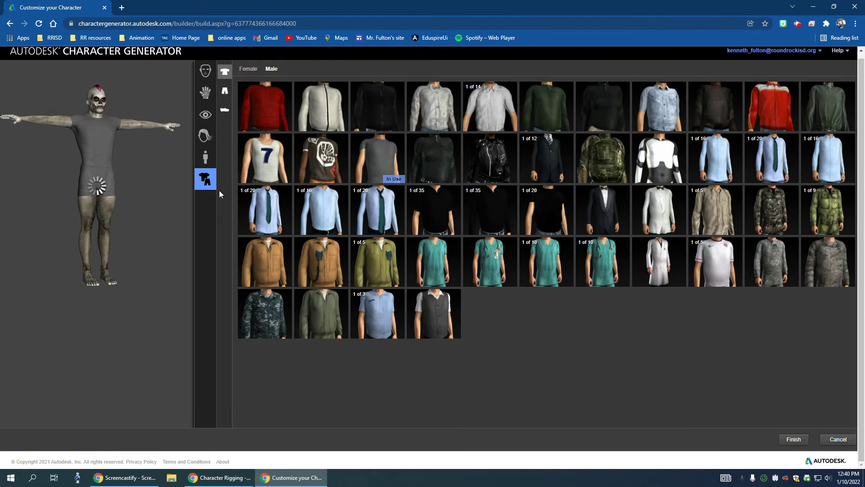
{"action": "left_click", "coordinate": [249, 69]}
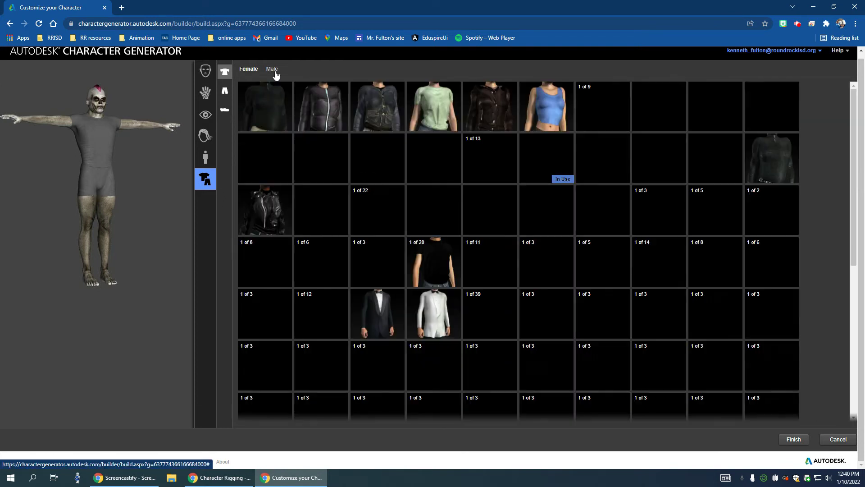
{"action": "left_click", "coordinate": [273, 69]}
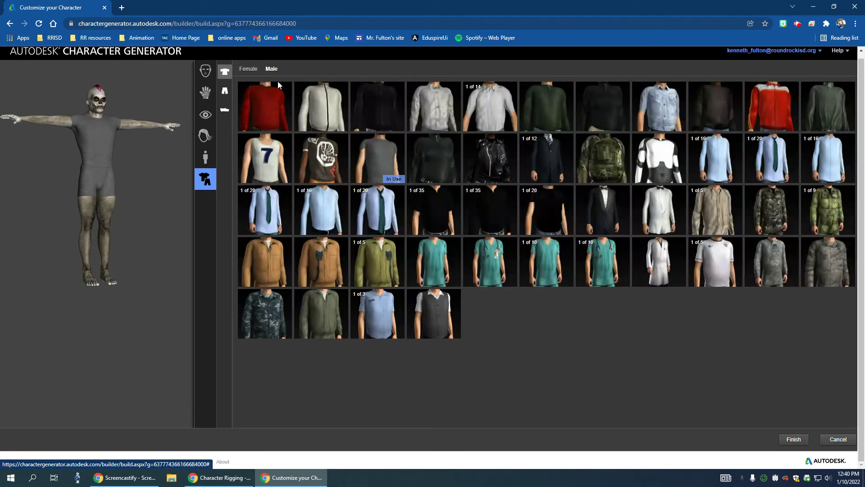
{"action": "left_click", "coordinate": [273, 158]}
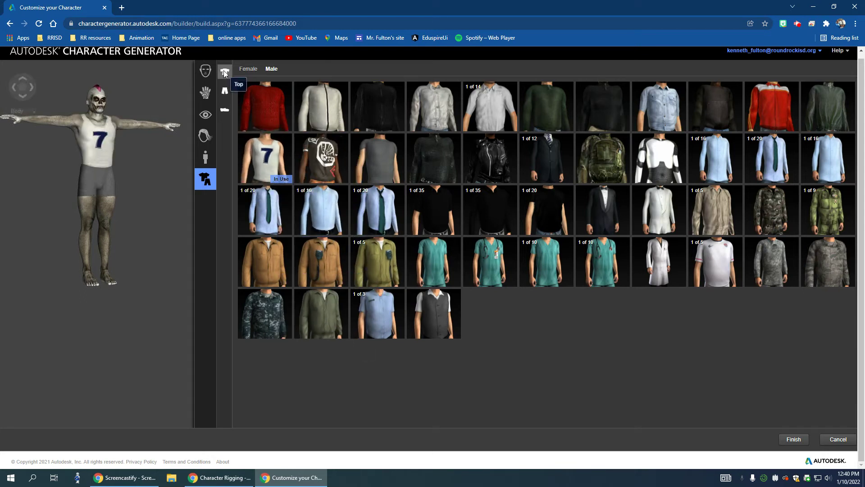
Give the character the male camouflage trousers with the ammunition belt and knee pads, and the dark lace-up boots
{"action": "left_click", "coordinate": [224, 92]}
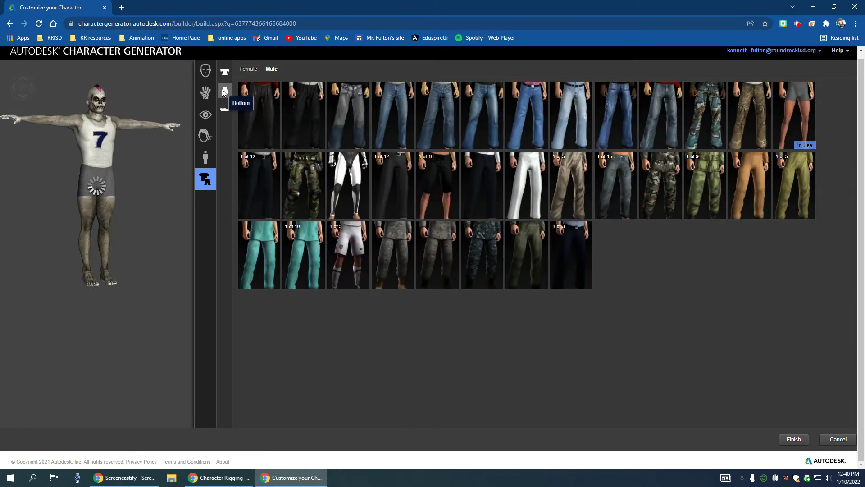
{"action": "mouse_move", "coordinate": [368, 191]}
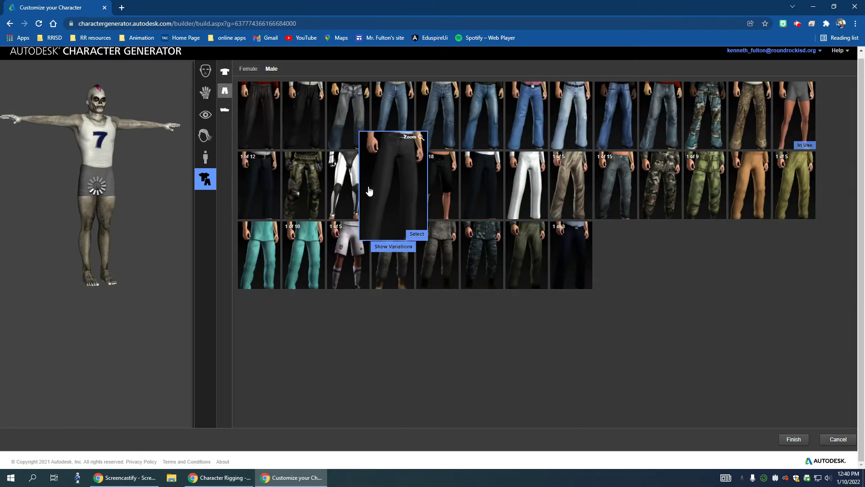
{"action": "mouse_move", "coordinate": [315, 252]}
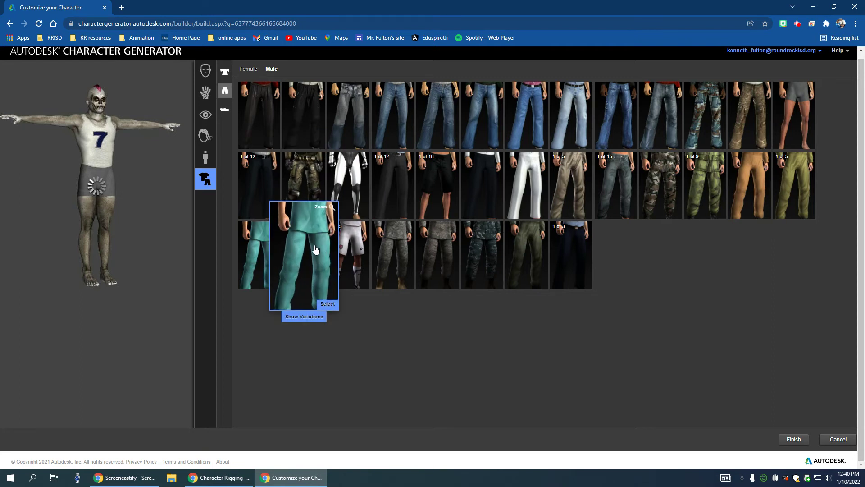
{"action": "mouse_move", "coordinate": [304, 174]}
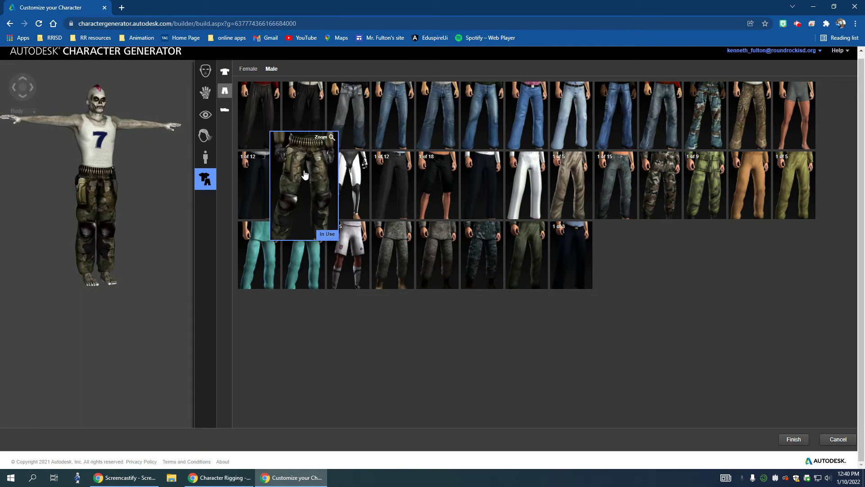
{"action": "left_click", "coordinate": [225, 110]}
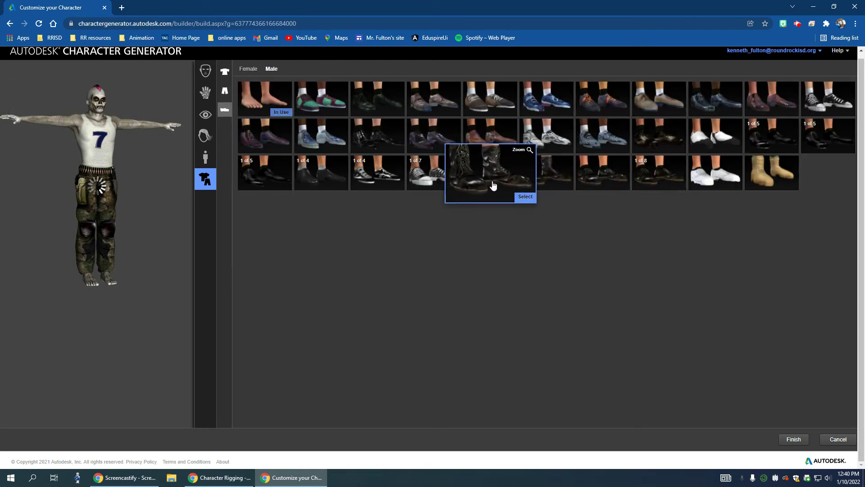
{"action": "left_click", "coordinate": [493, 184]}
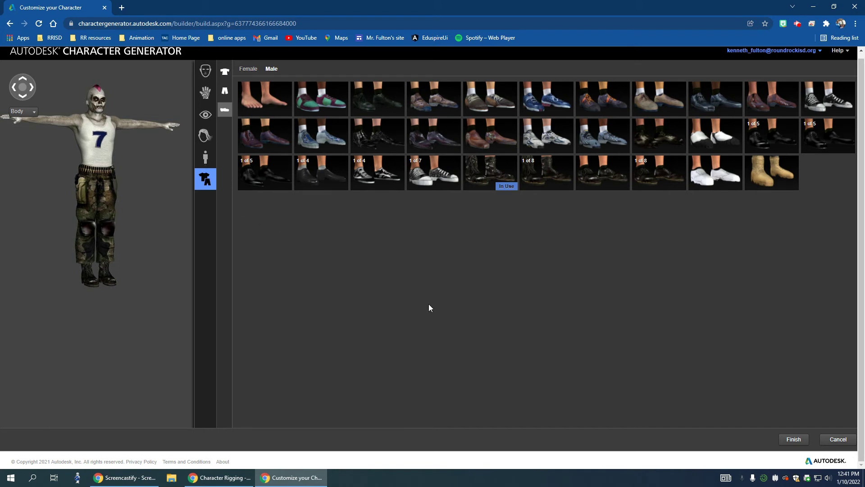
Finish the character and save it under the name Pink Zombie
{"action": "left_click", "coordinate": [793, 439]}
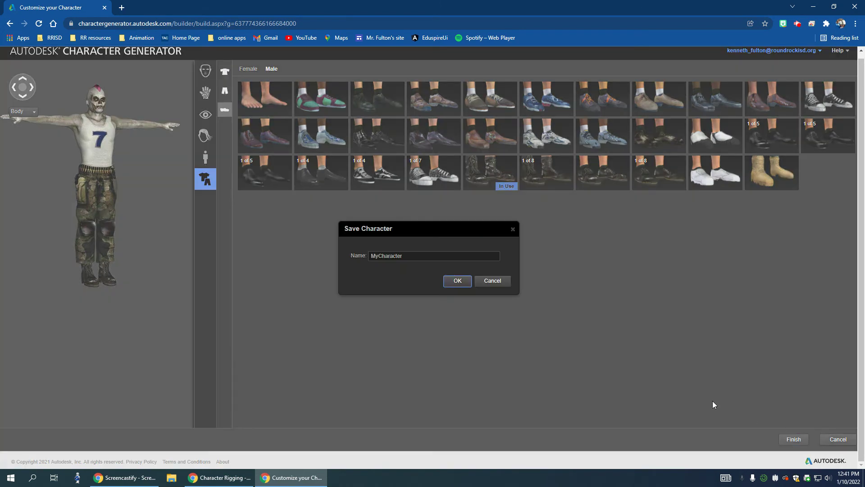
{"action": "left_click", "coordinate": [429, 255]}
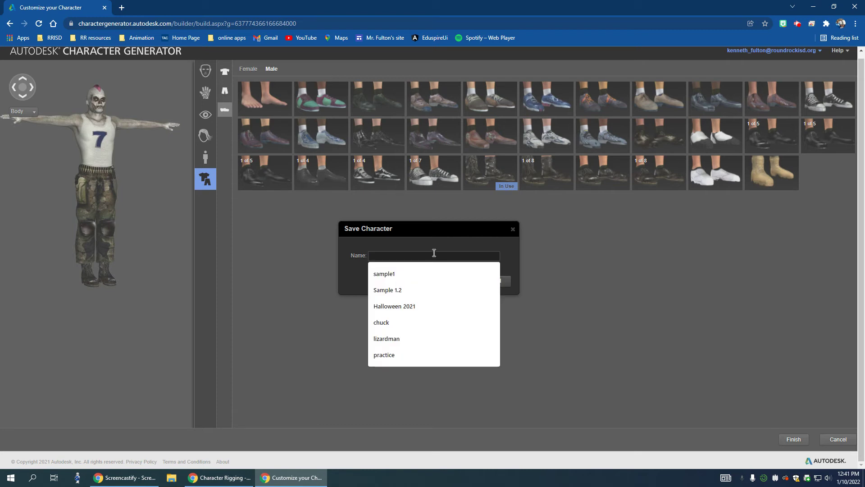
{"action": "type", "text": "Pink Zombie"}
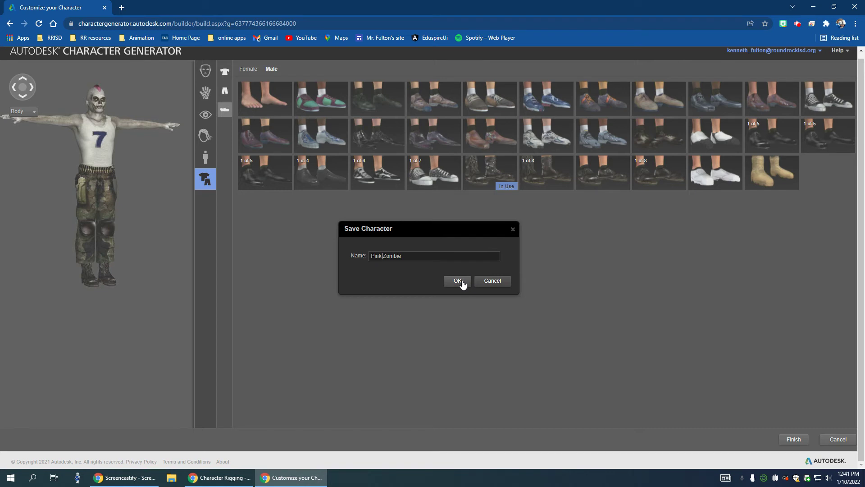
{"action": "left_click", "coordinate": [457, 281]}
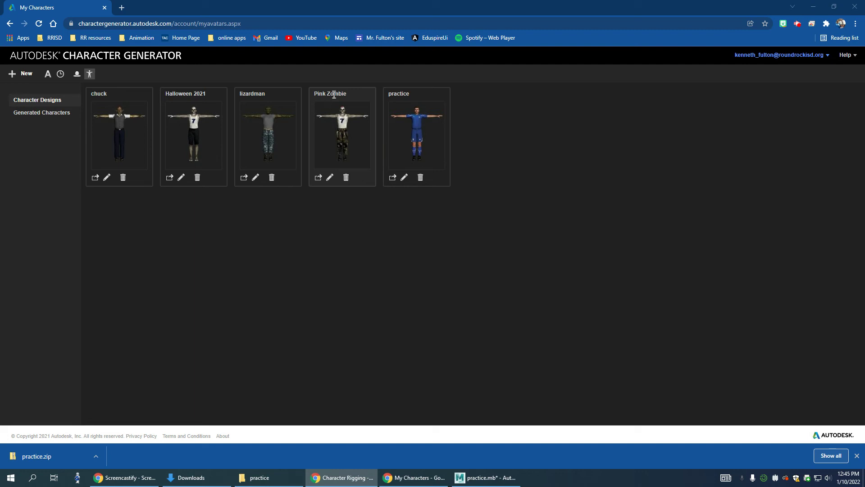
Reopen the Pink Zombie design for editing, and leave the editor without saving
{"action": "left_click", "coordinate": [345, 143]}
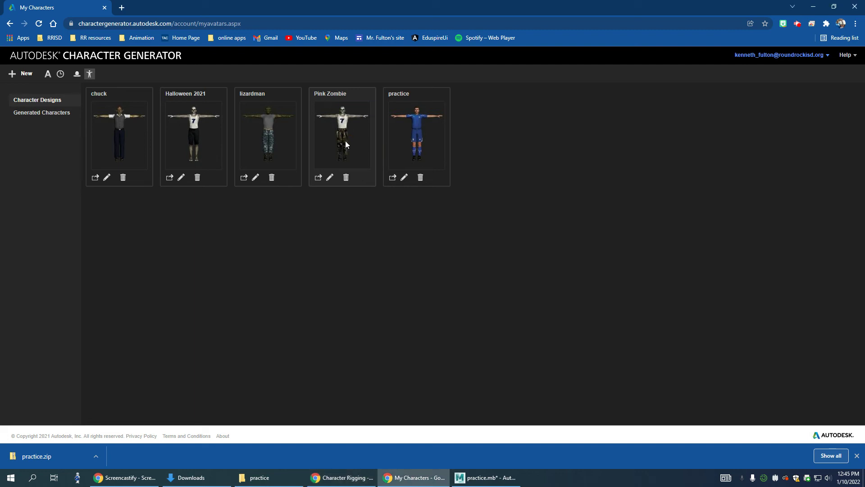
{"action": "left_click", "coordinate": [329, 178]}
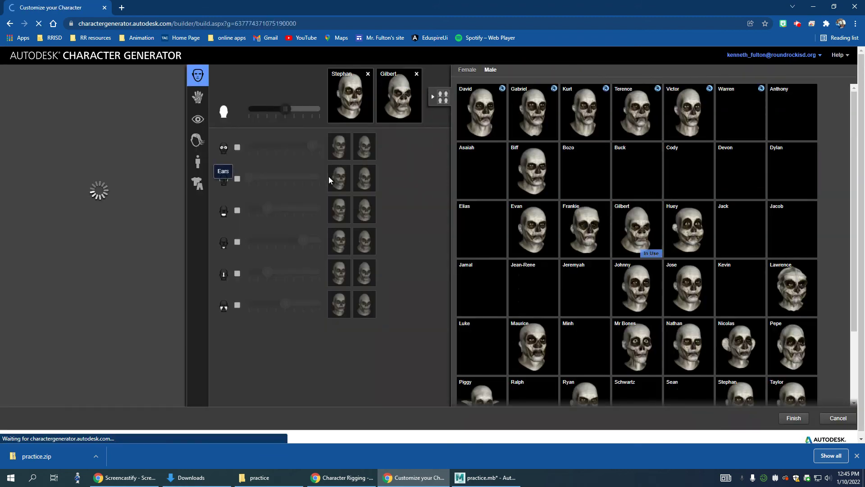
{"action": "left_click", "coordinate": [833, 423]}
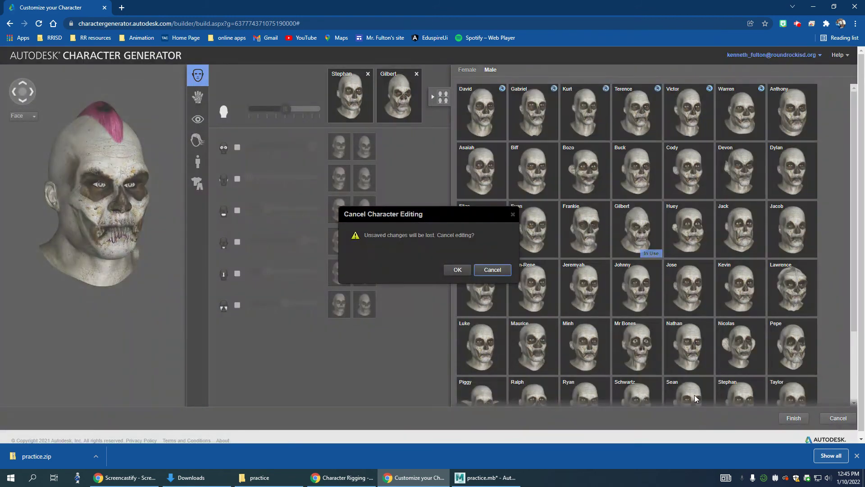
{"action": "left_click", "coordinate": [487, 269]}
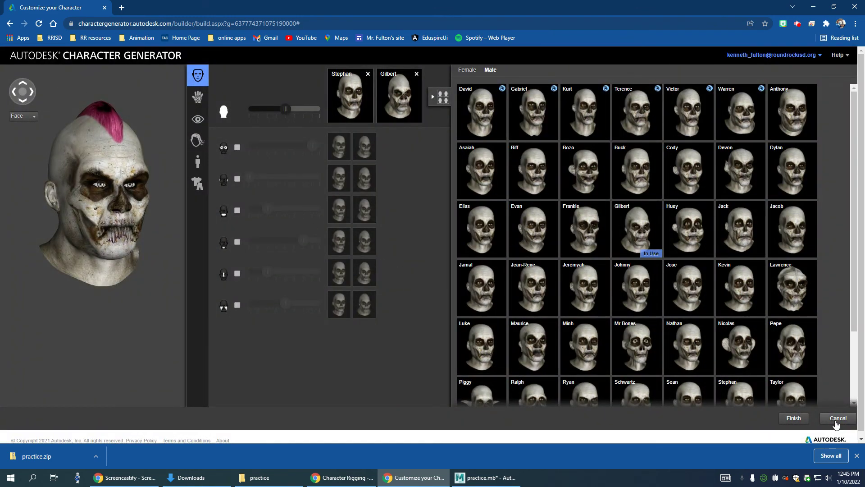
{"action": "left_click", "coordinate": [837, 419]}
{"action": "left_click", "coordinate": [457, 270]}
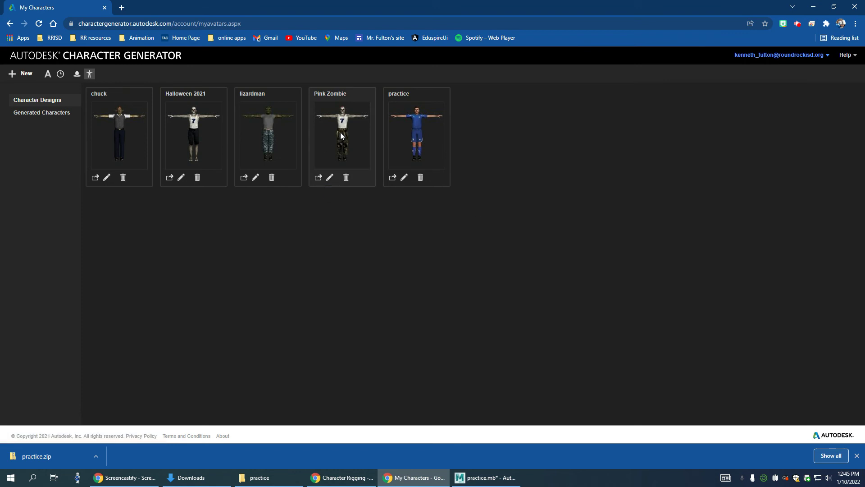
Generate Pink Zombie at Low poly resolution instead of Medium, adding the Maya (.mb) format and the specular and normal maps
{"action": "left_click", "coordinate": [318, 178]}
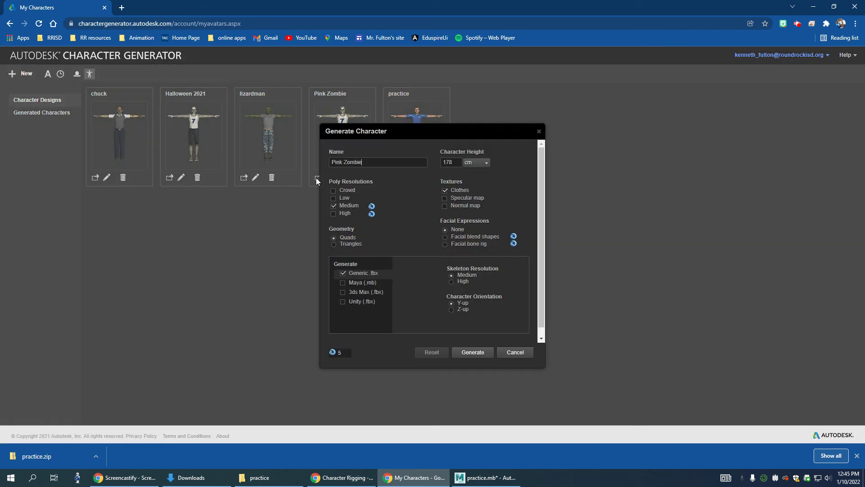
{"action": "left_click", "coordinate": [336, 199]}
{"action": "left_click", "coordinate": [335, 206]}
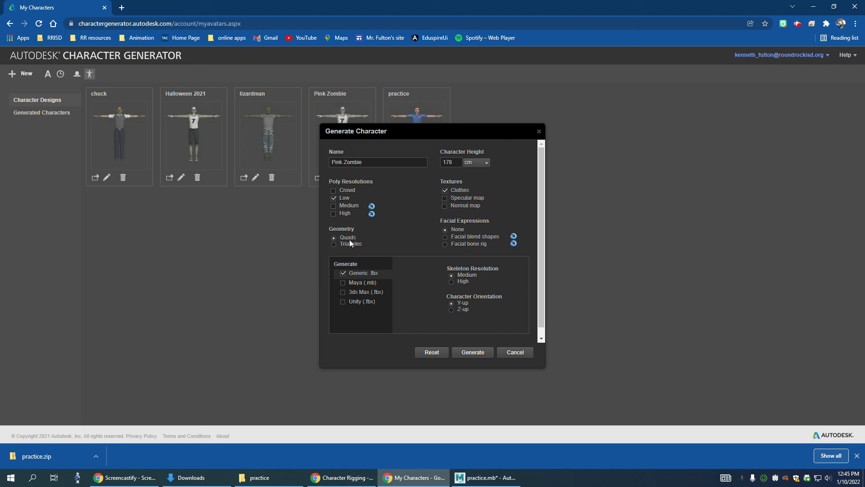
{"action": "left_click", "coordinate": [343, 282]}
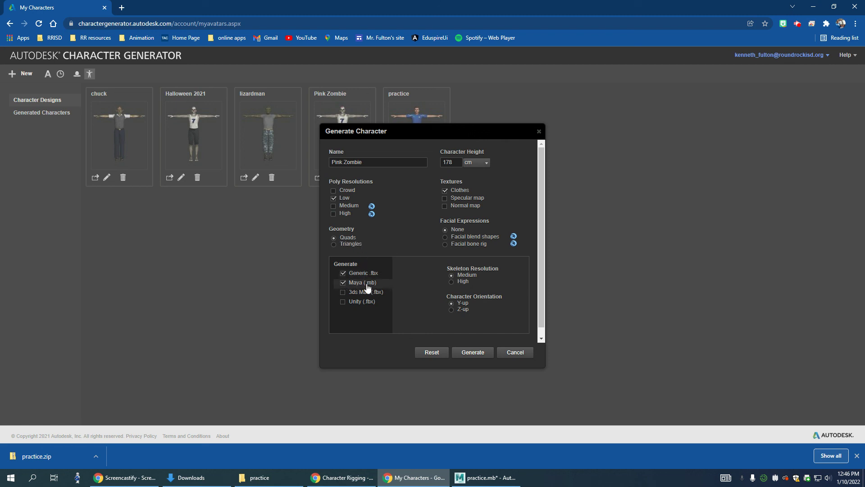
{"action": "left_click", "coordinate": [445, 198]}
{"action": "left_click", "coordinate": [473, 353]}
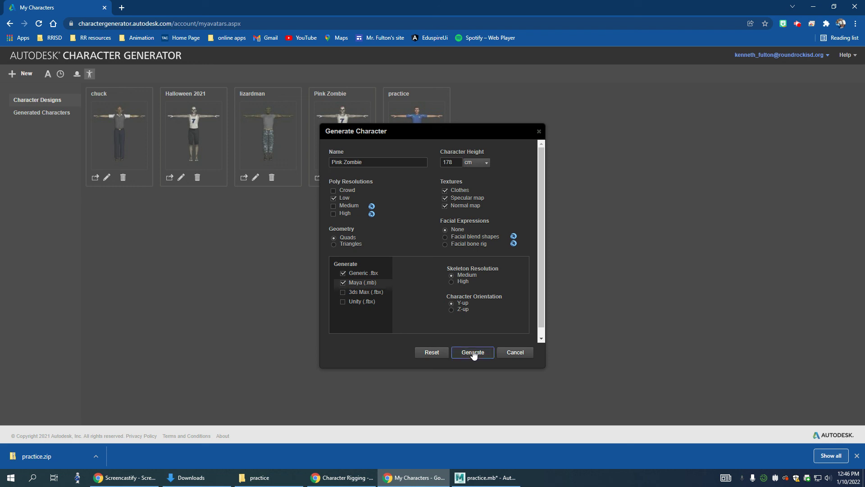